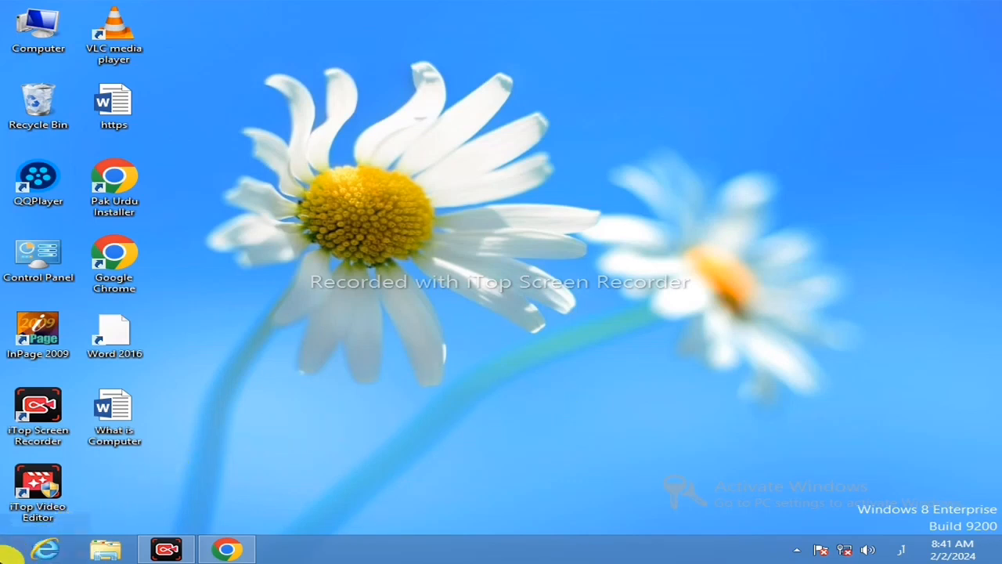
Launch PowerPoint 2016 from the Start screen and create a blank presentation.
click(9, 554)
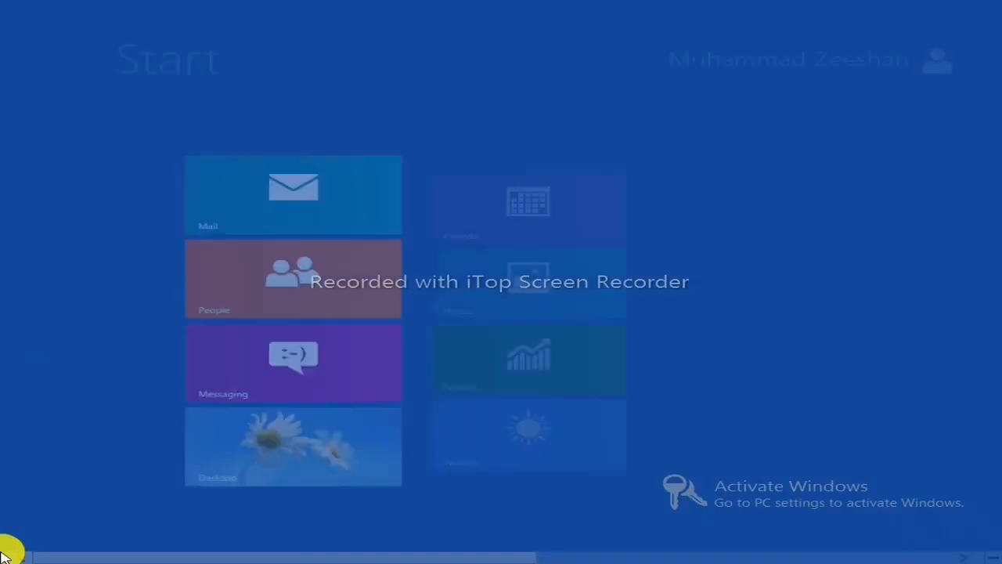
scroll(419, 391, down, 5)
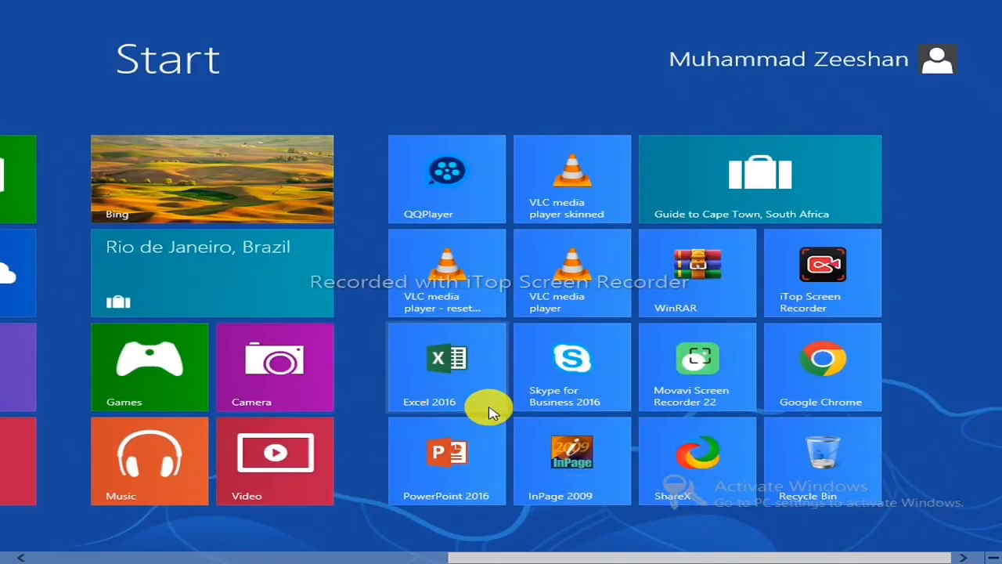
click(460, 460)
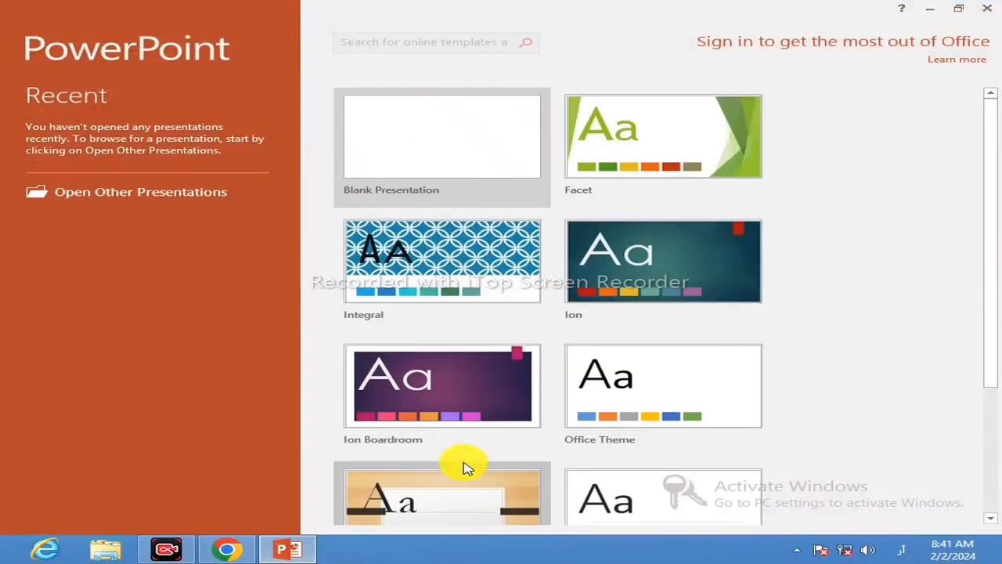
click(458, 168)
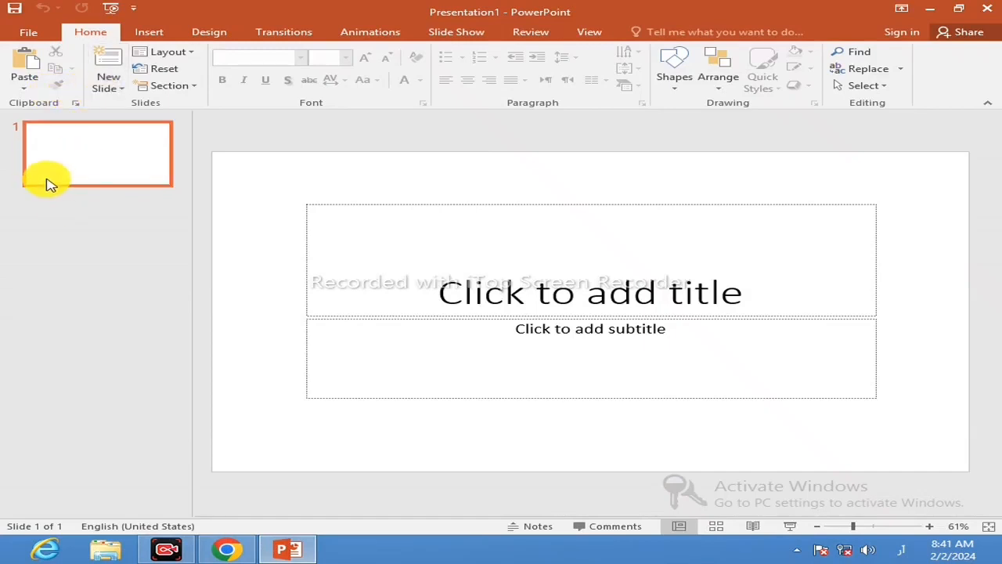
Add two new slides after the title slide and delete both of them again.
click(128, 93)
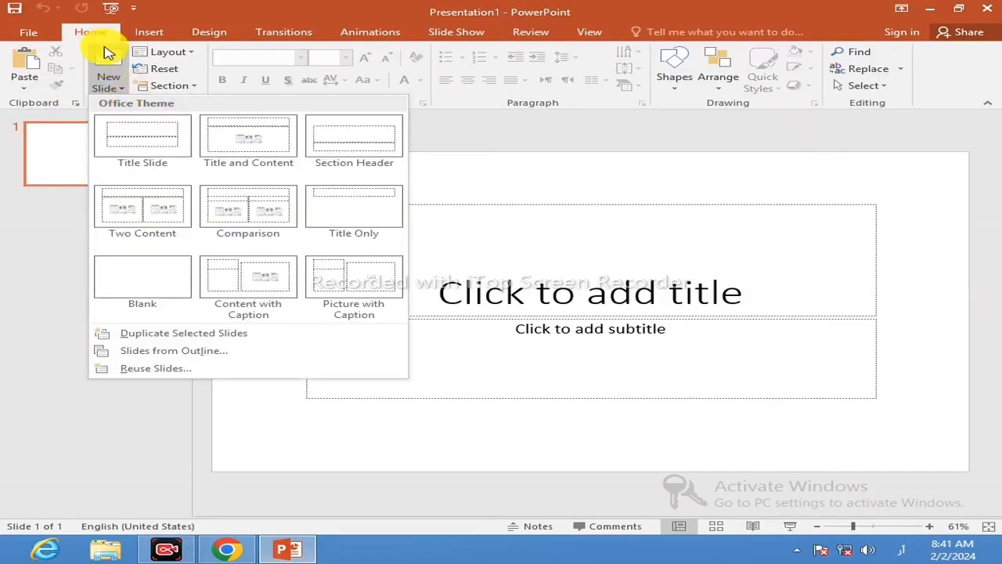
click(106, 55)
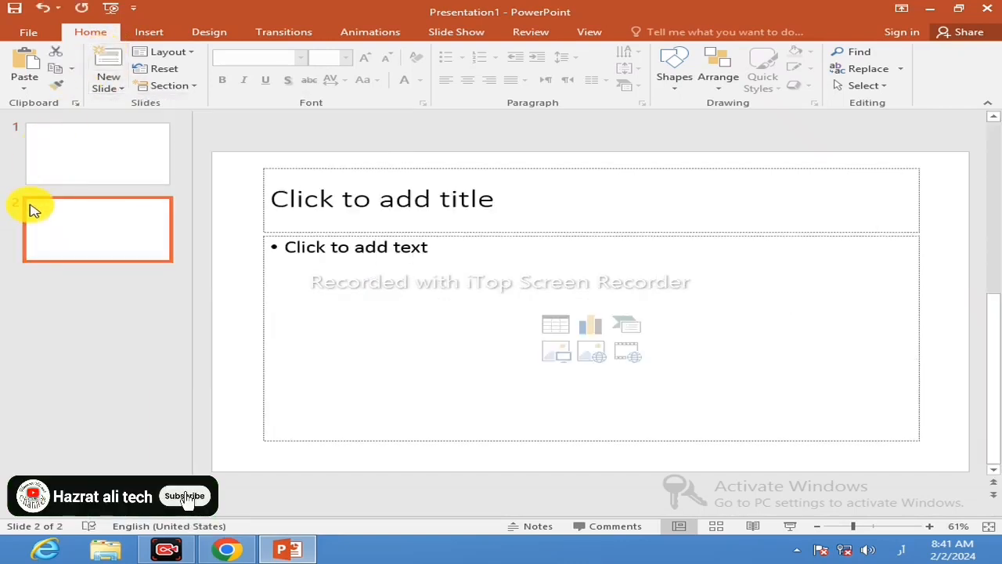
click(119, 63)
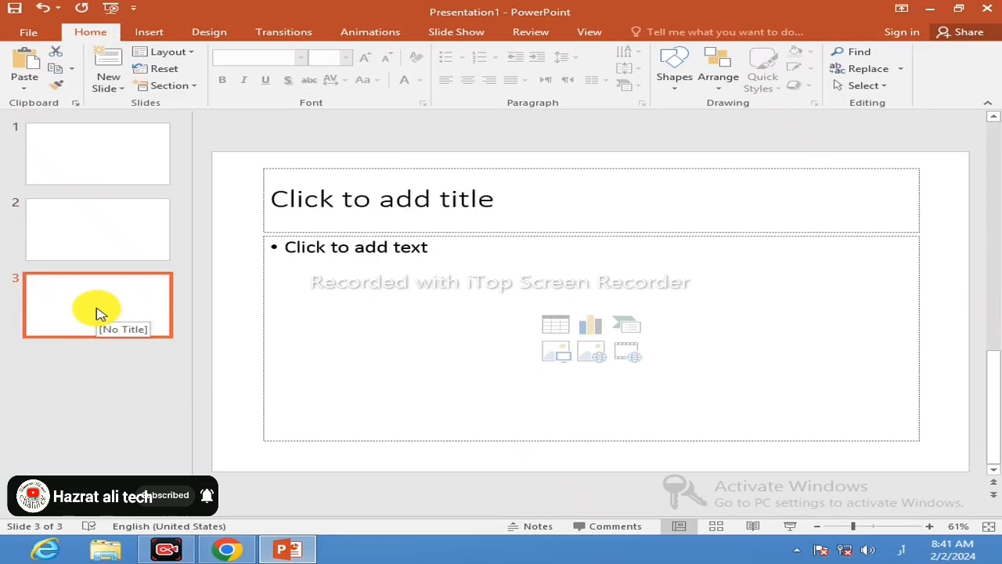
key(Delete)
key(Delete)
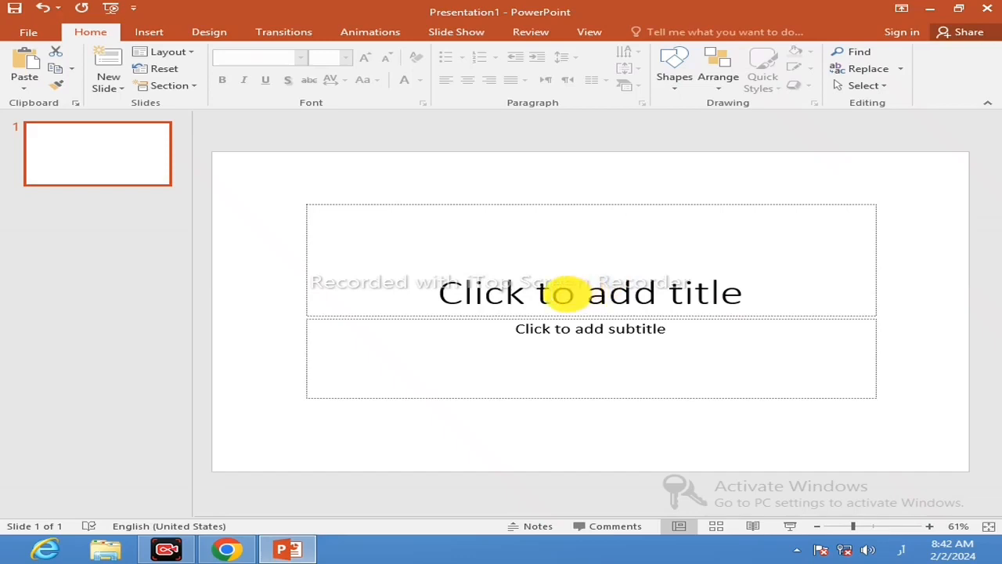
Switch to Word 2016, create a blank document and enter the Bismillah phrase in Arabic script.
click(933, 11)
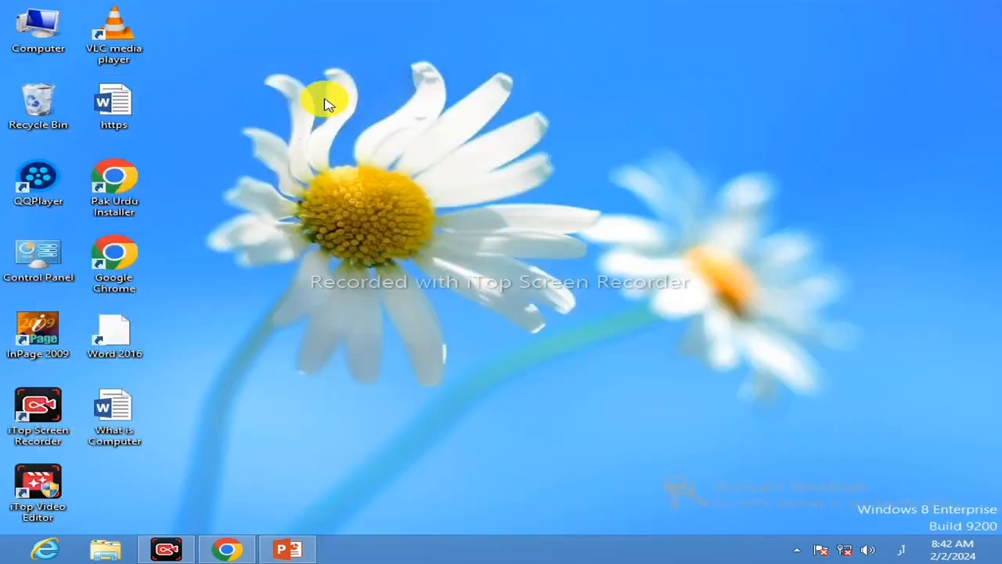
double_click(153, 324)
click(496, 202)
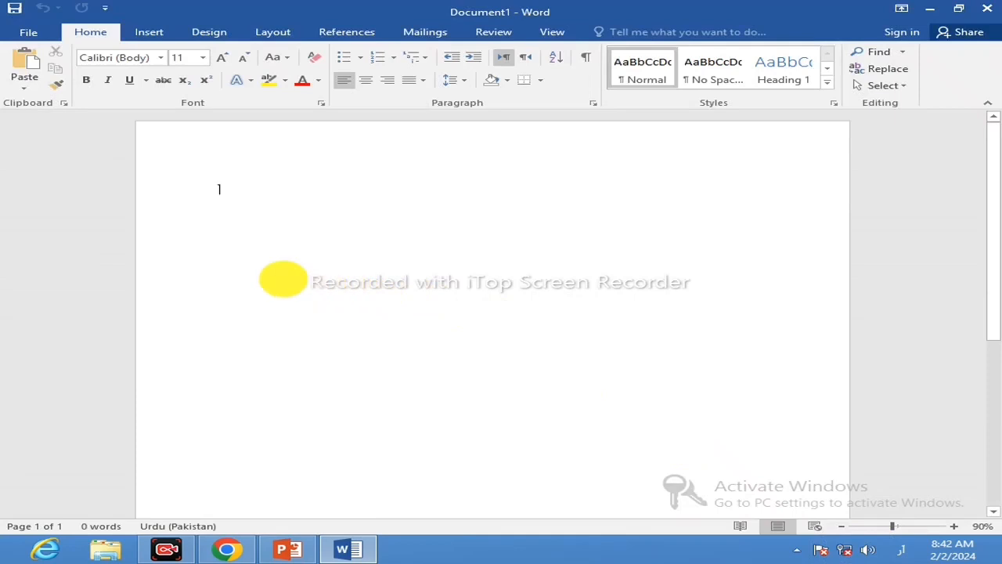
key(shift+b)
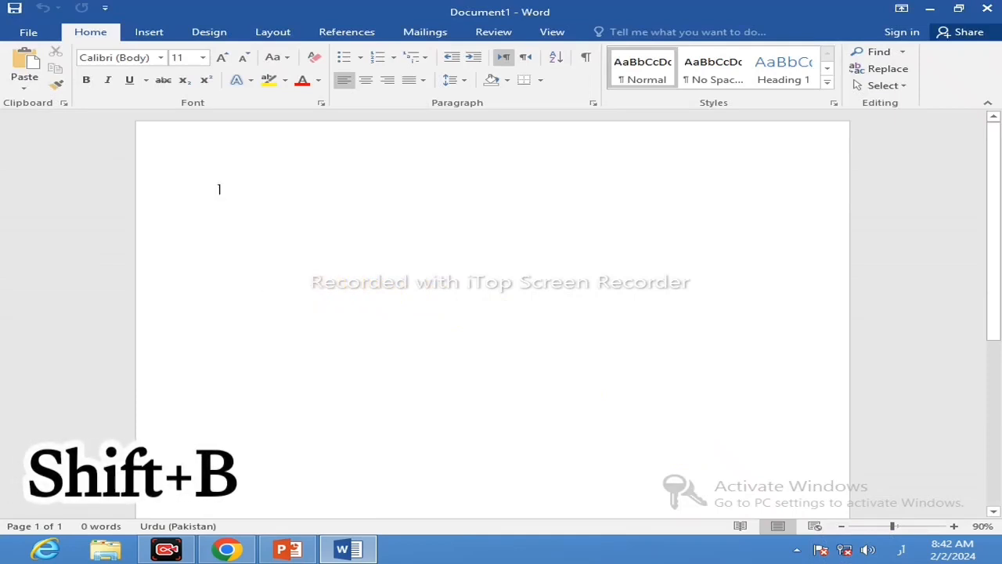
key(shift+b)
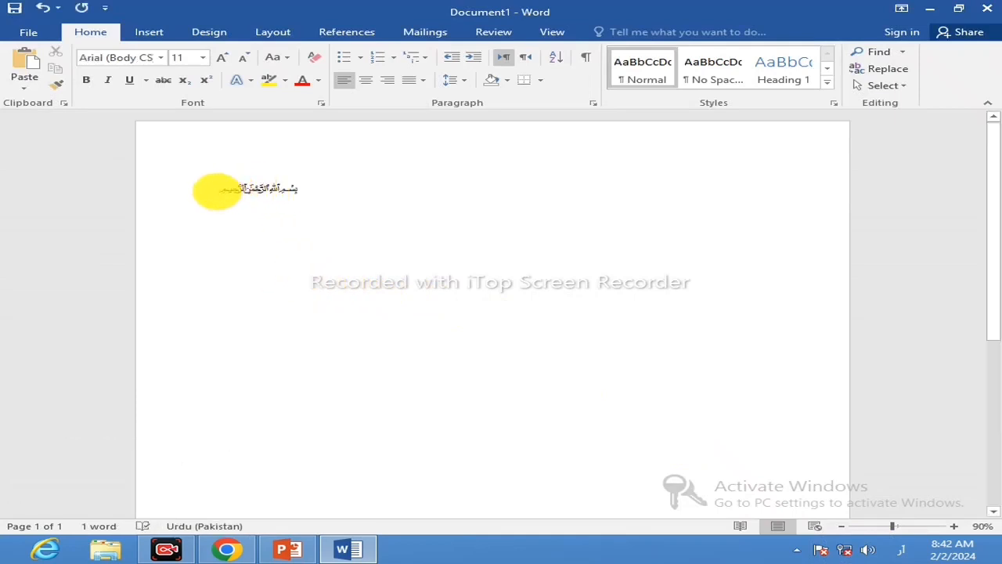
Copy the Bismillah phrase from Word into the title of slide 1 in PowerPoint and add a new slide after it.
double_click(242, 196)
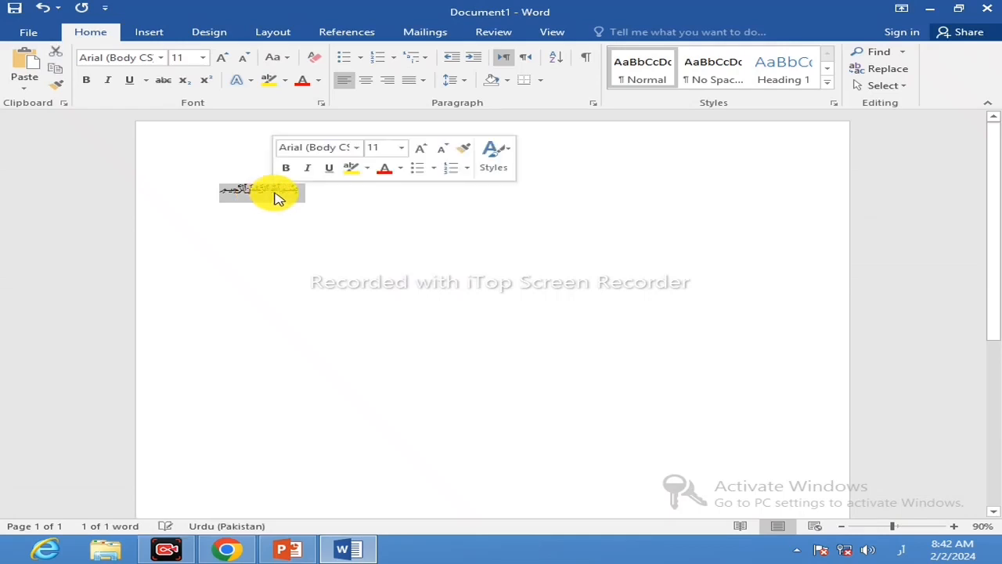
right_click(274, 195)
click(302, 223)
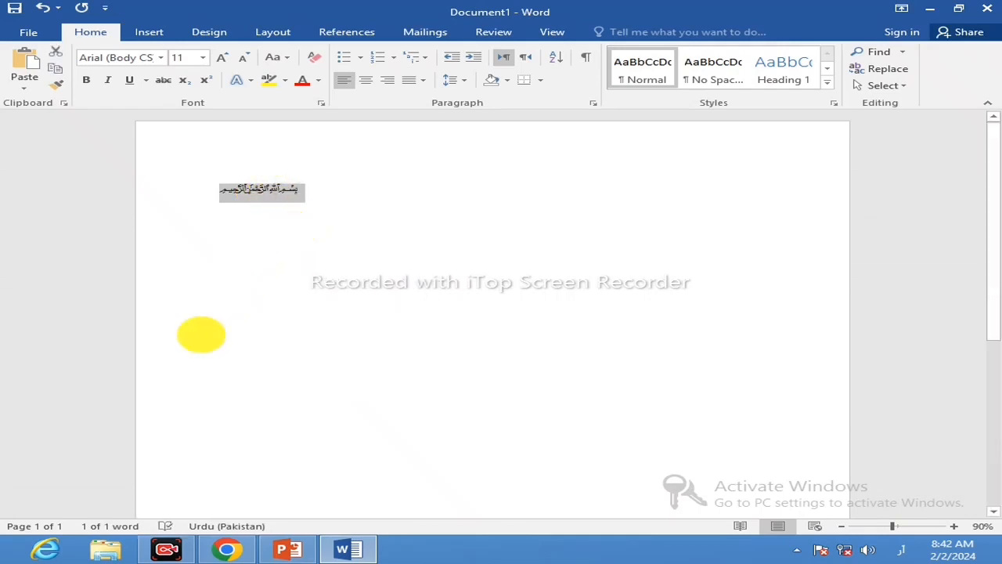
click(288, 549)
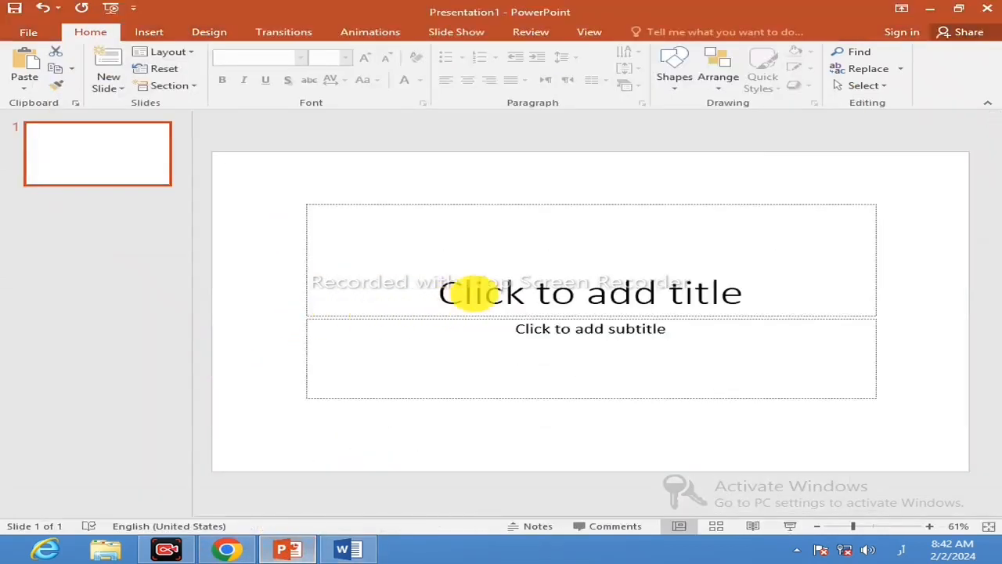
click(541, 295)
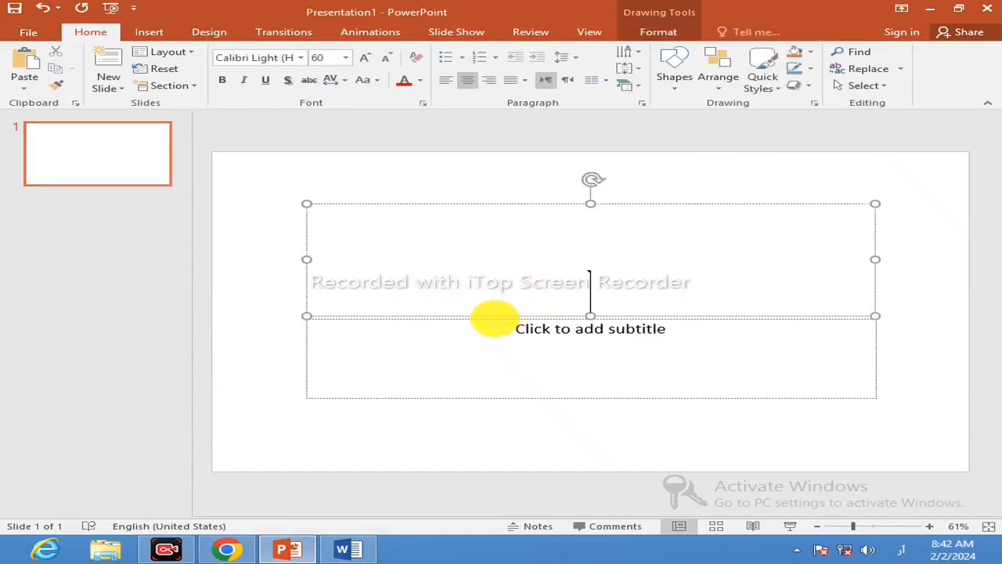
text(بسم الله الرحمن الرحيم)
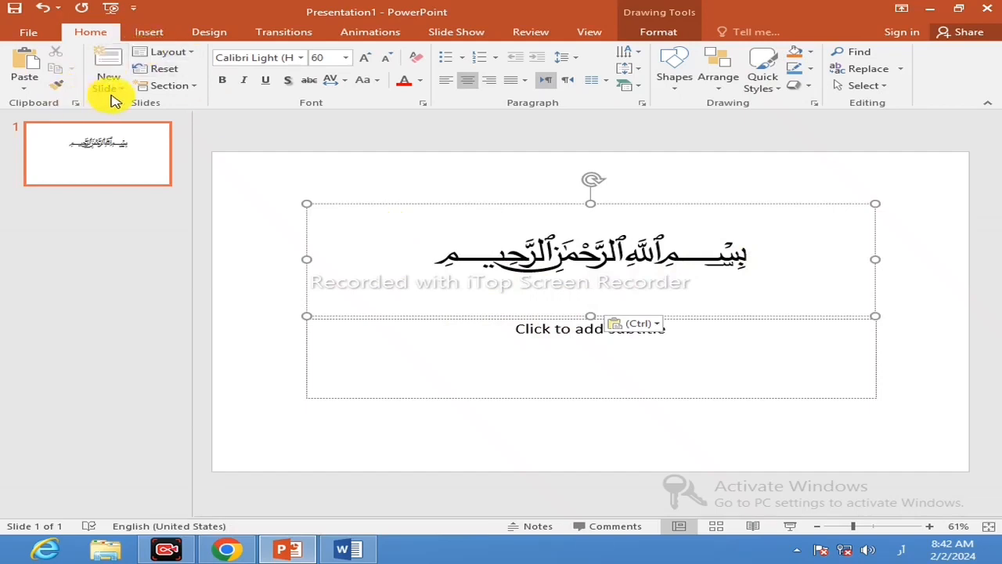
click(107, 61)
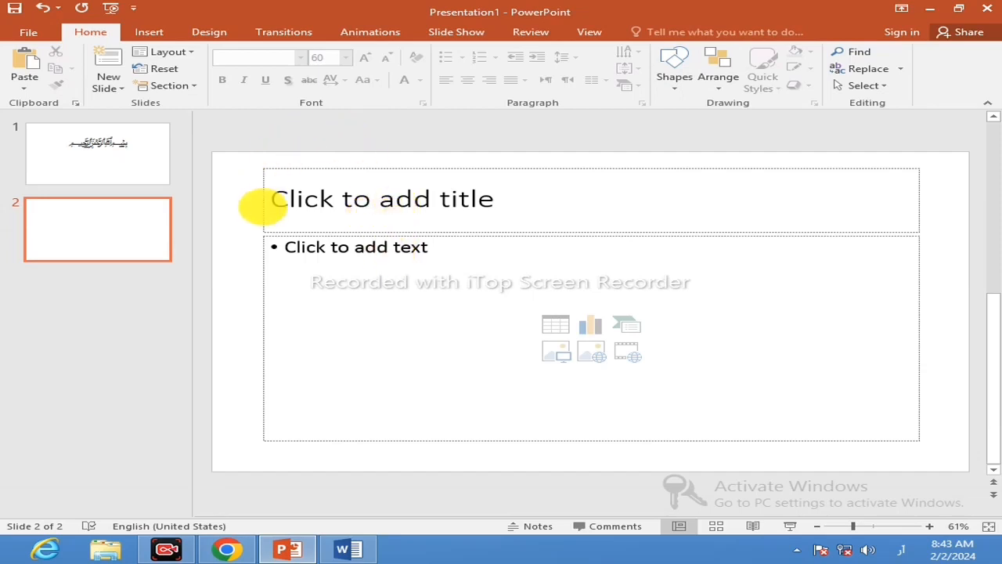
Return to Word and close the Bismillah document without saving it.
click(944, 12)
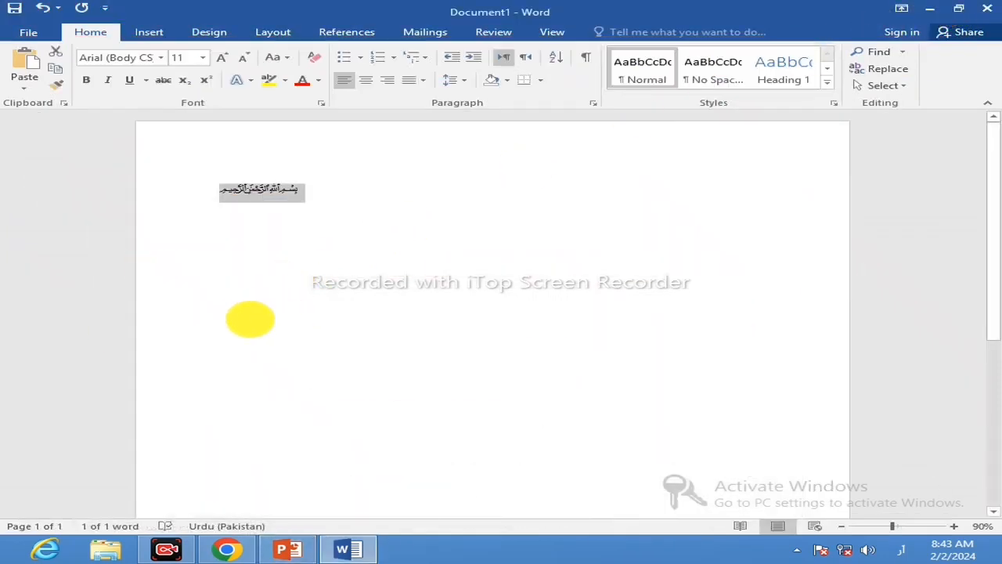
click(987, 8)
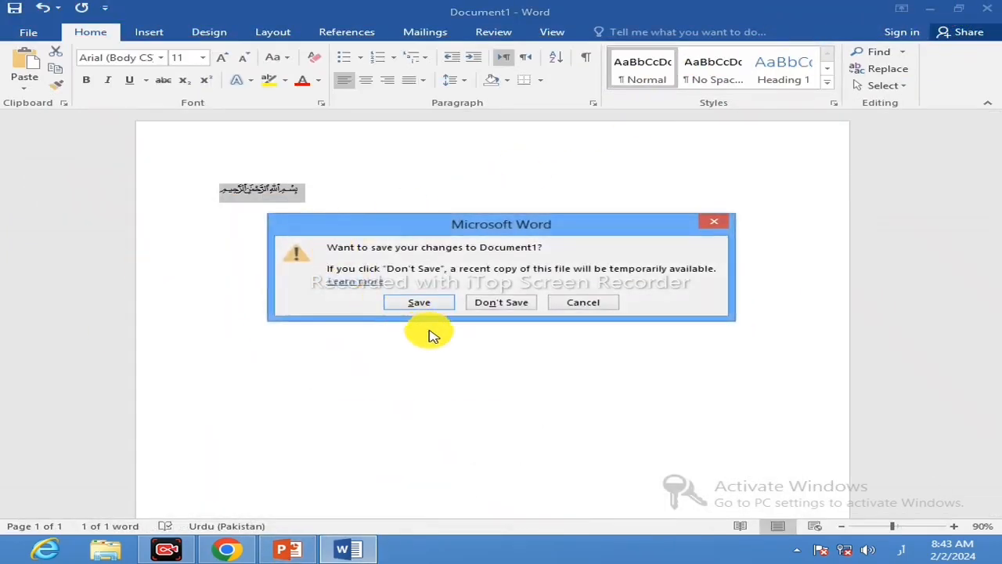
click(501, 302)
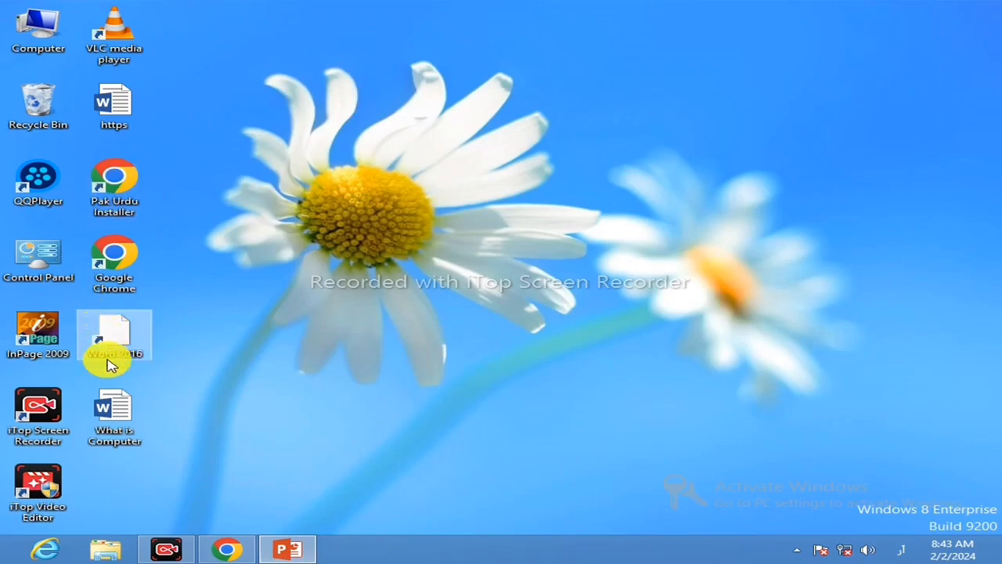
Open the "What is Computer" Word document from the desktop and copy its heading "What is Computer".
double_click(121, 413)
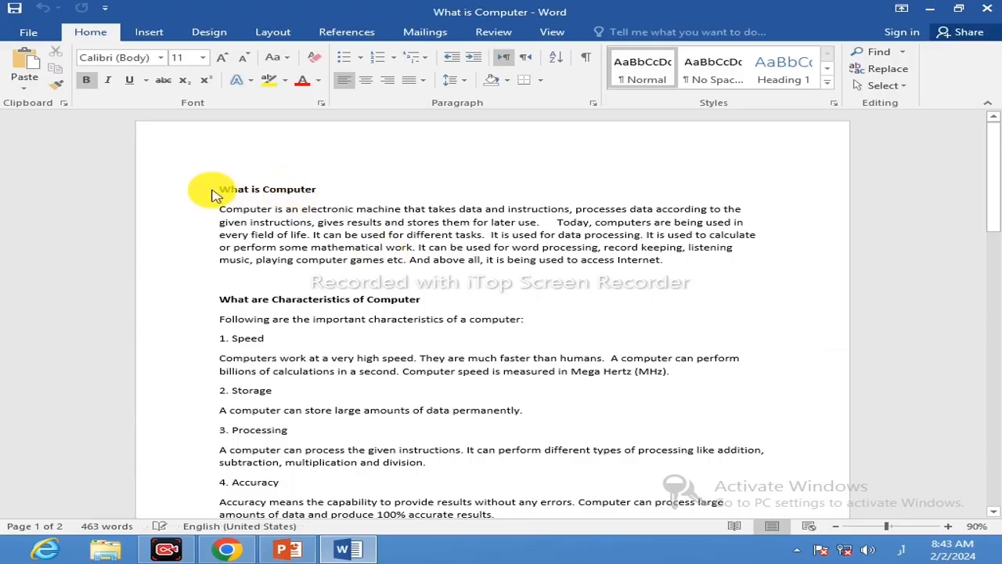
drag(217, 192, 306, 194)
right_click(307, 194)
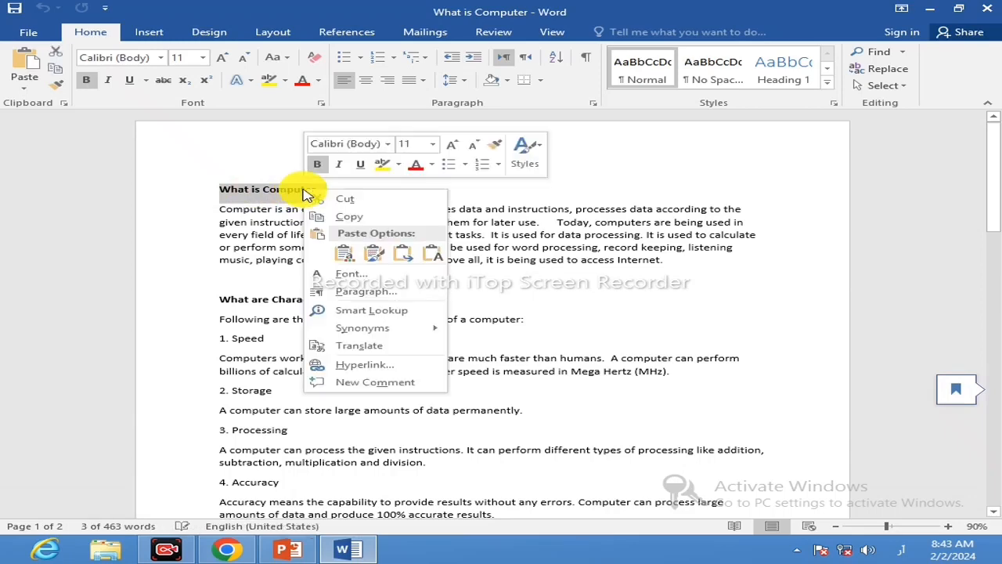
click(345, 217)
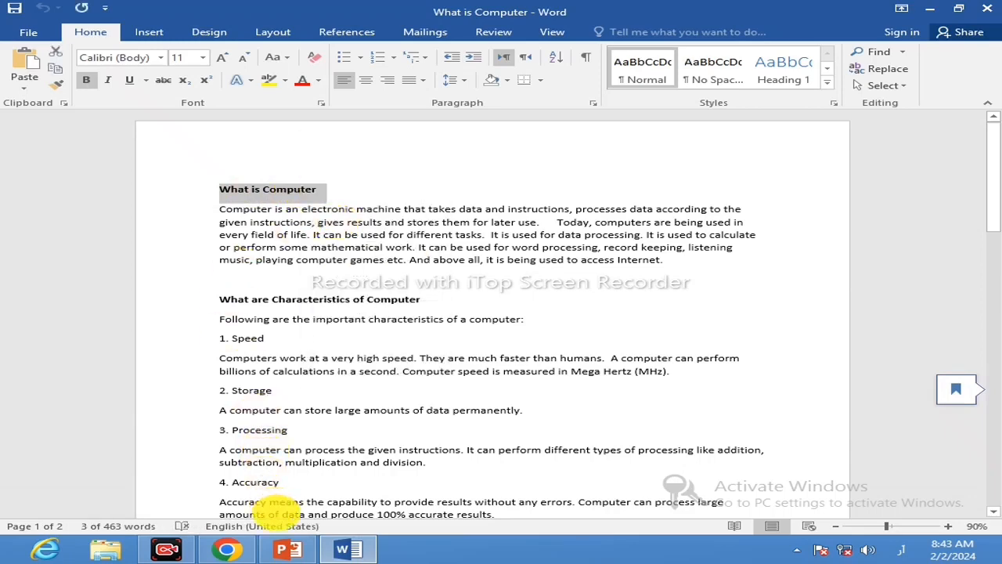
Switch to PowerPoint and paste the copied heading into the title placeholder of slide 2.
click(285, 547)
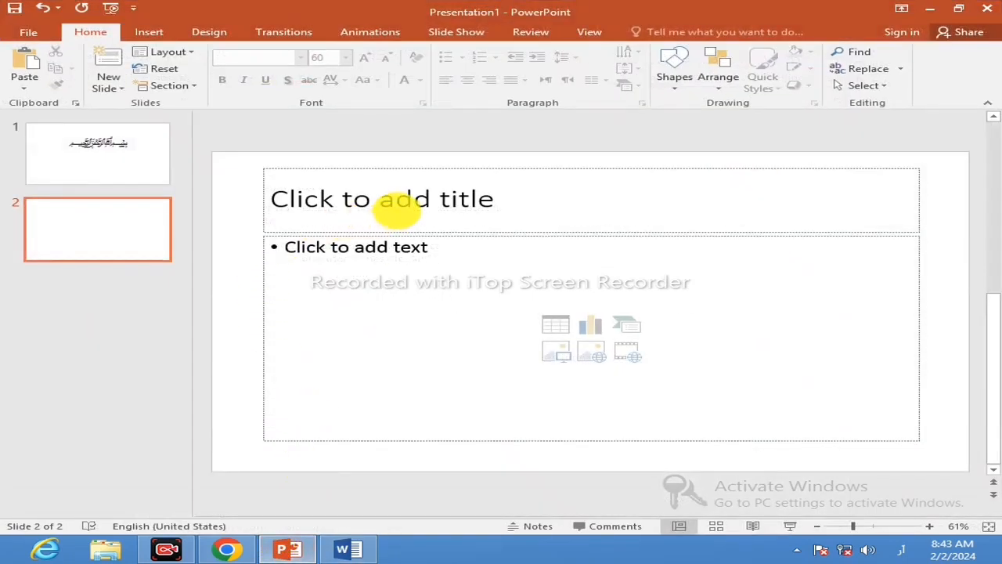
right_click(399, 205)
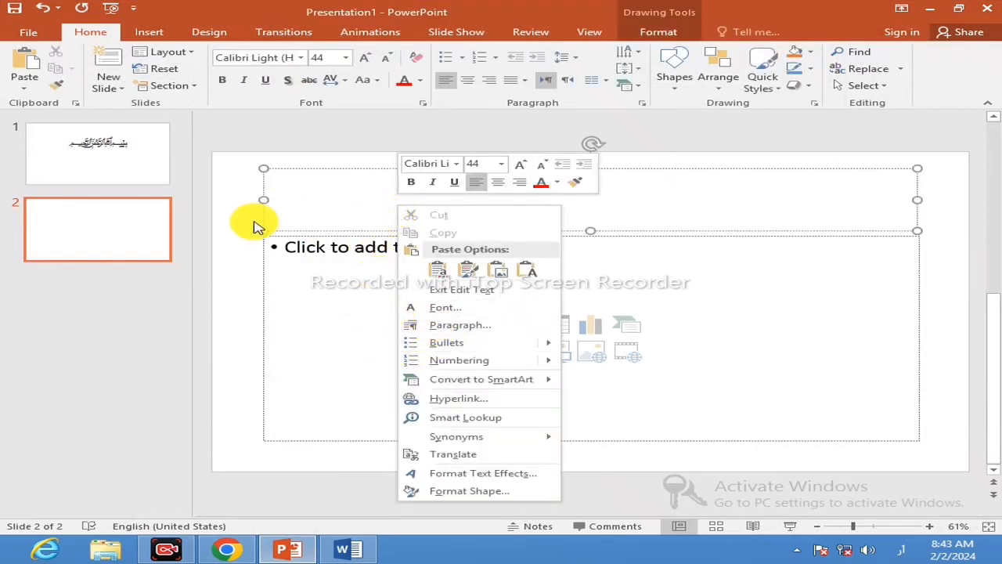
click(659, 202)
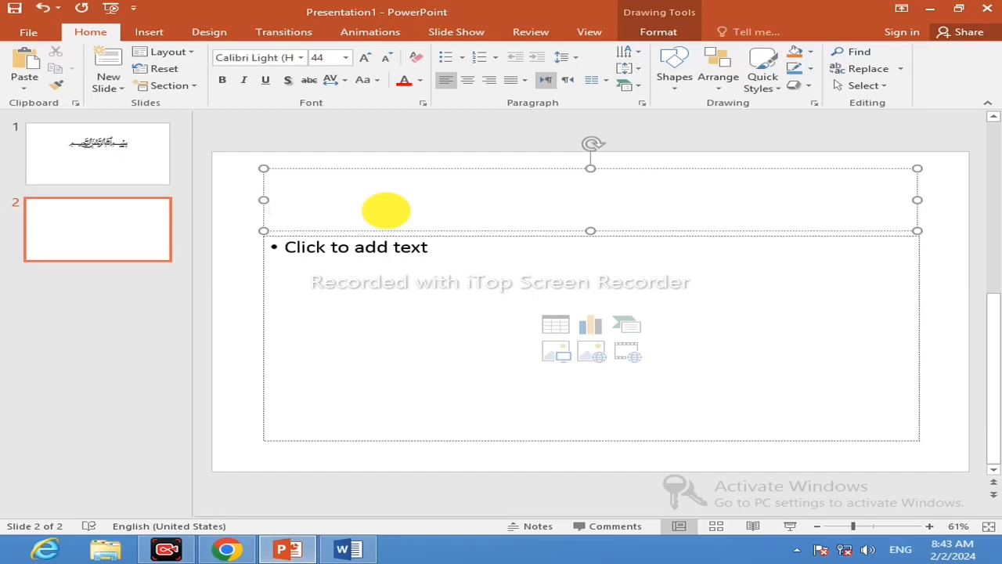
key(ctrl+v)
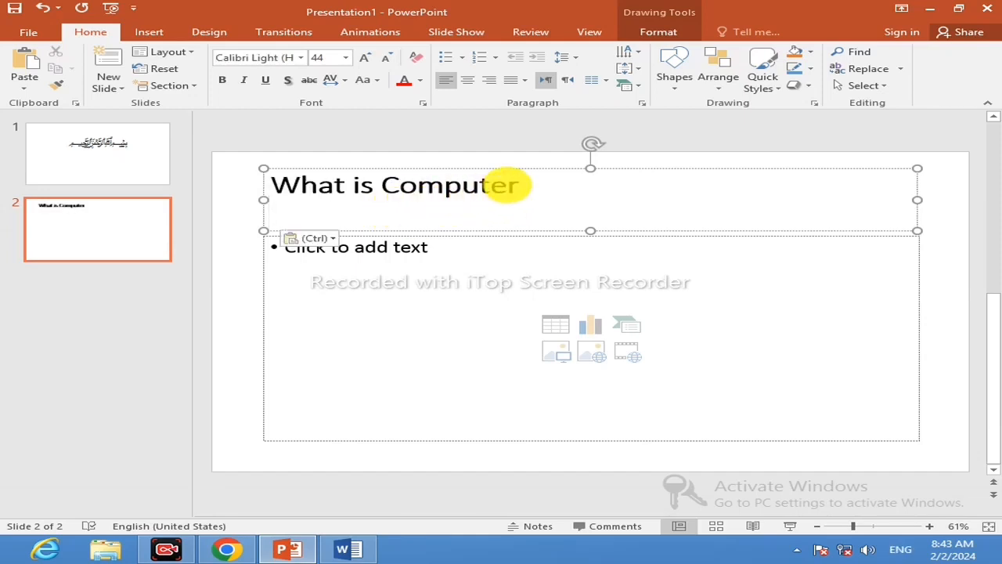
Set the font of the "What is Computer" title on slide 2 to Brush Script MT.
drag(523, 185, 252, 174)
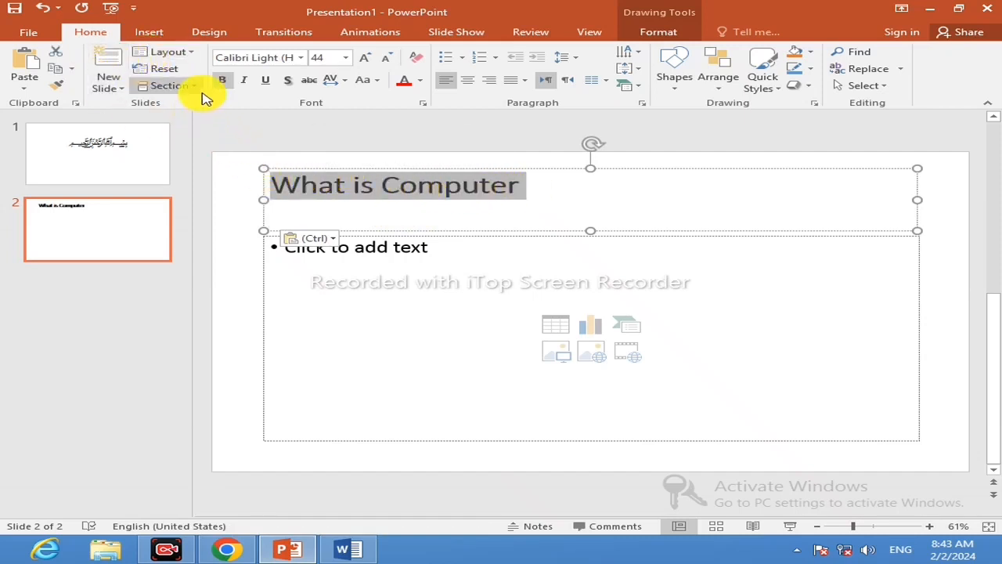
click(299, 59)
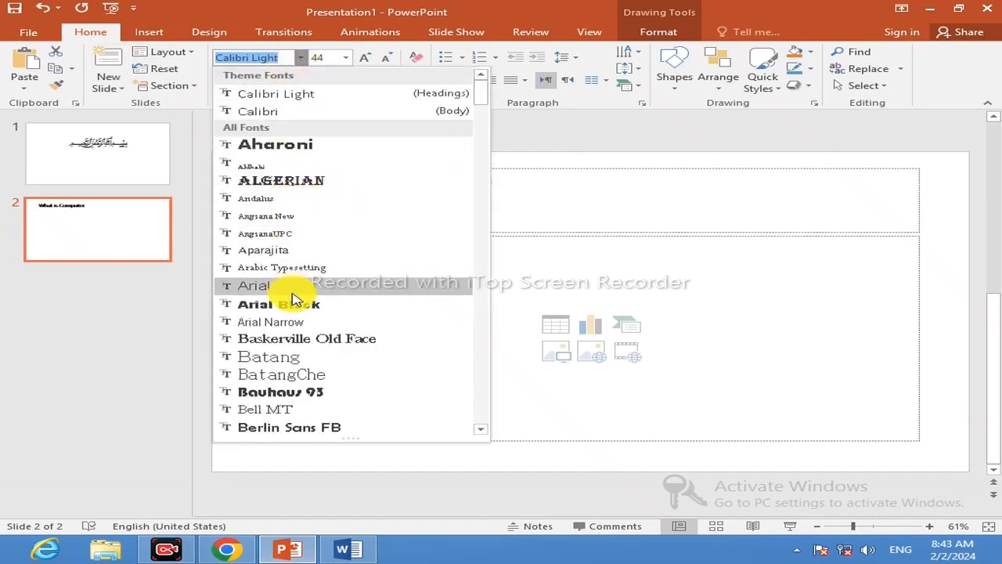
scroll(291, 380, down, 3)
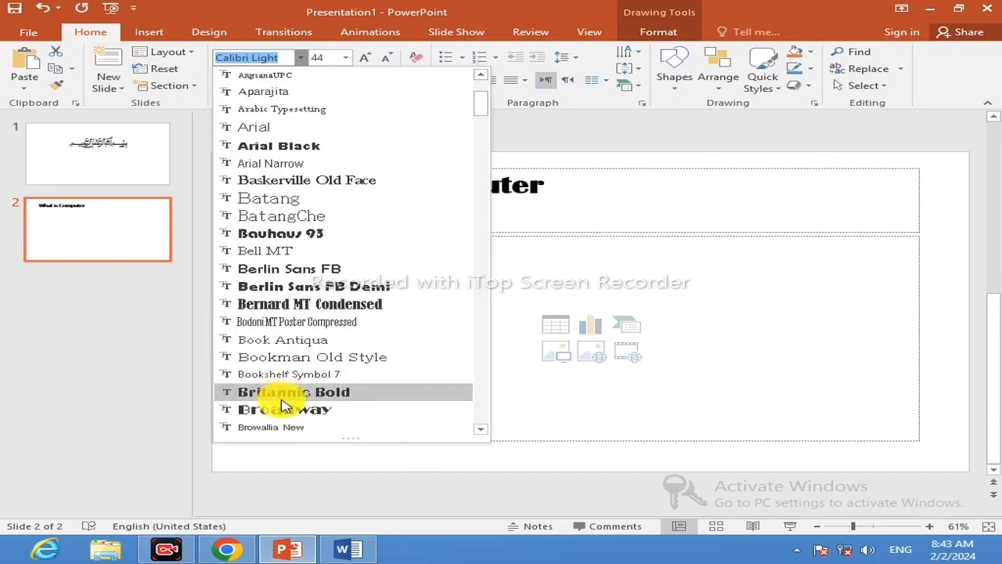
scroll(288, 407, down, 2)
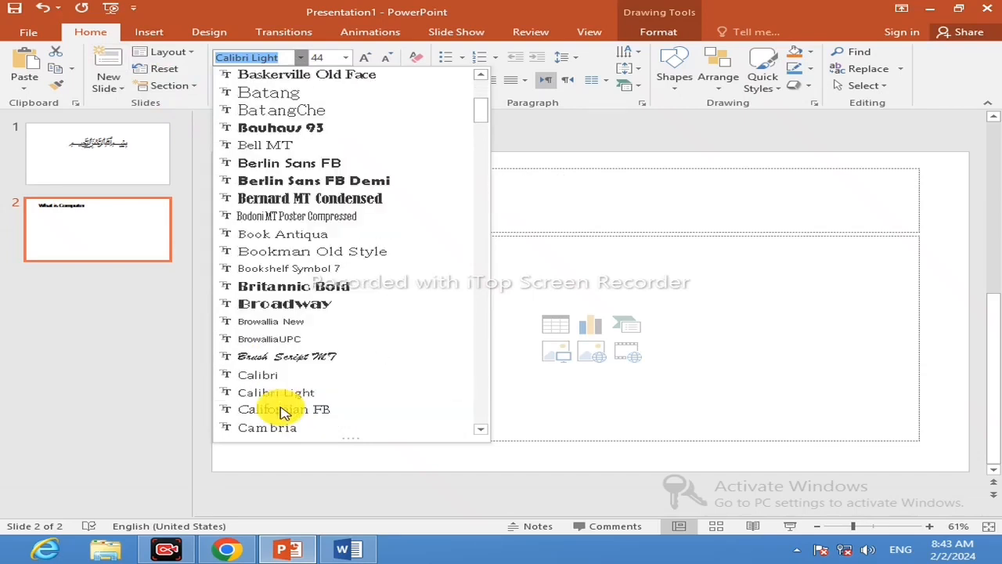
click(268, 356)
click(543, 211)
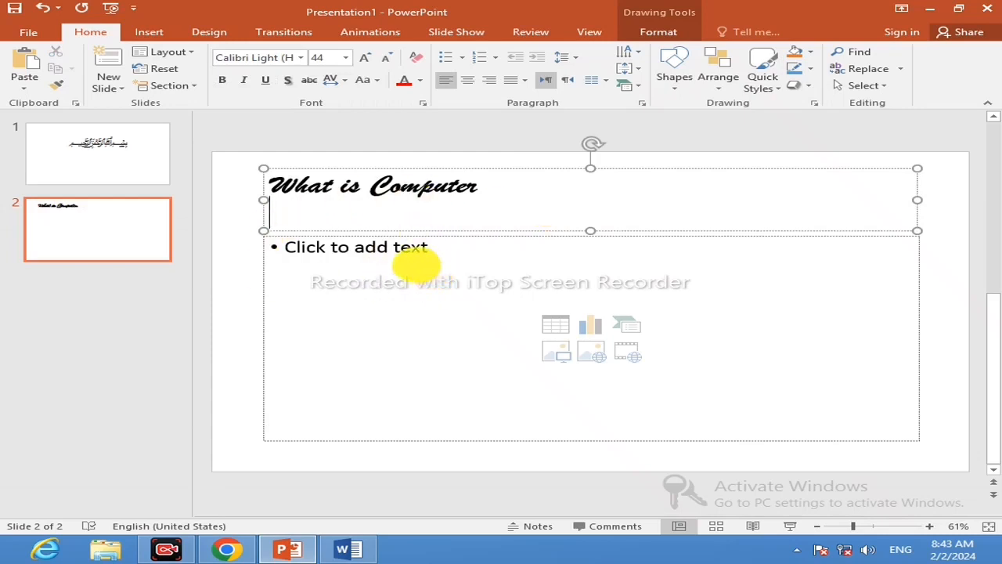
Copy the paragraph under "What is Computer" from the Word document and paste it into the content placeholder of slide 2.
click(347, 249)
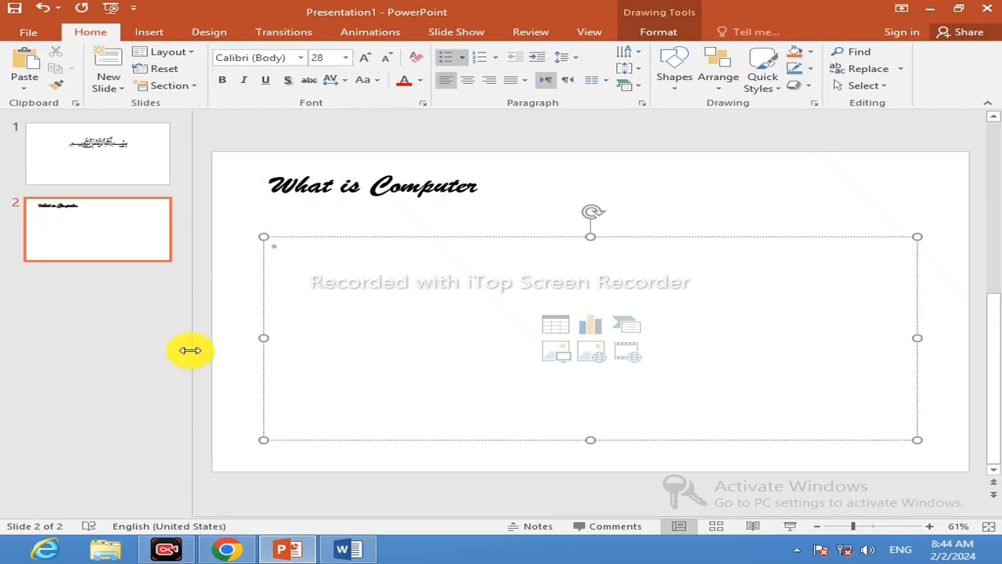
click(373, 549)
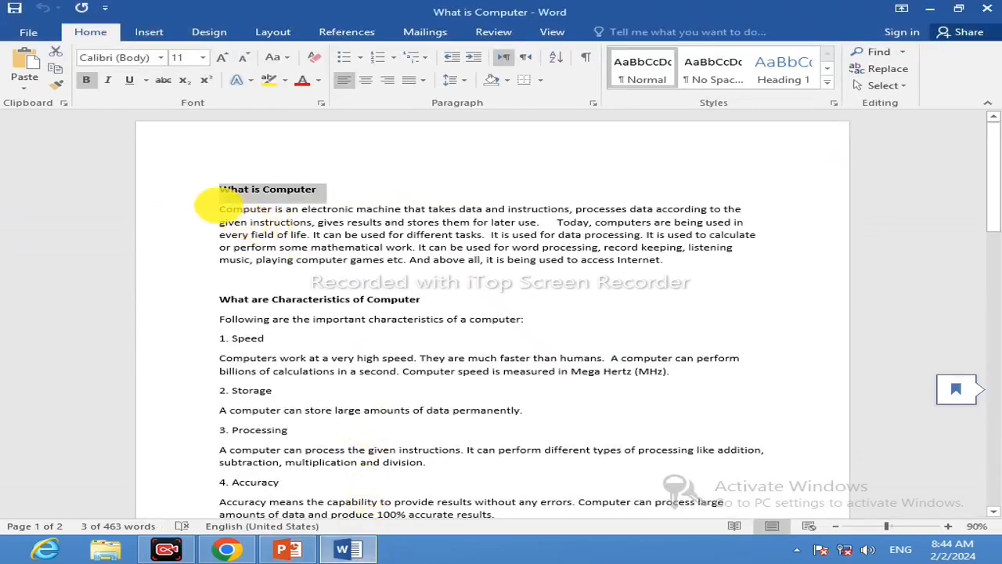
drag(216, 208, 673, 261)
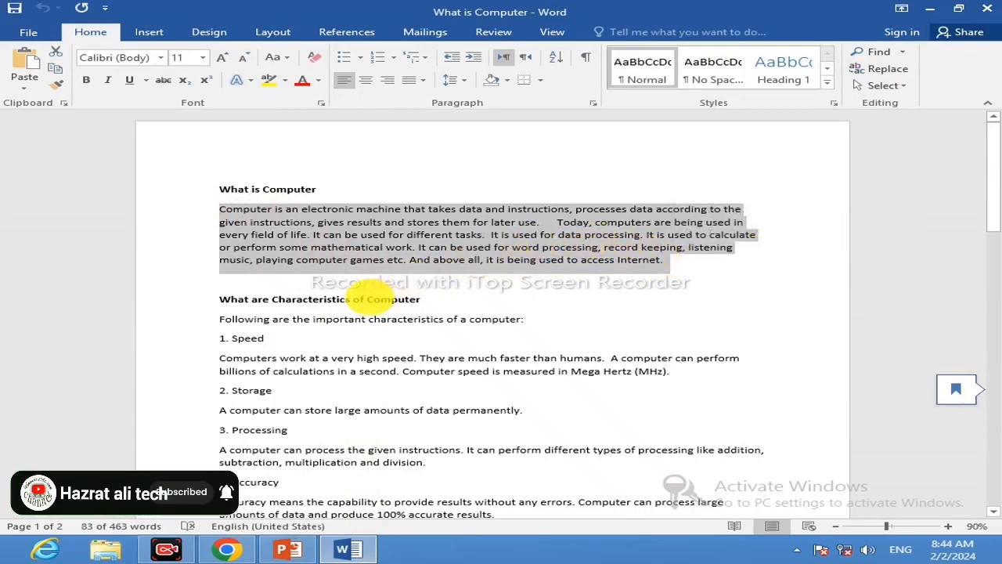
click(287, 549)
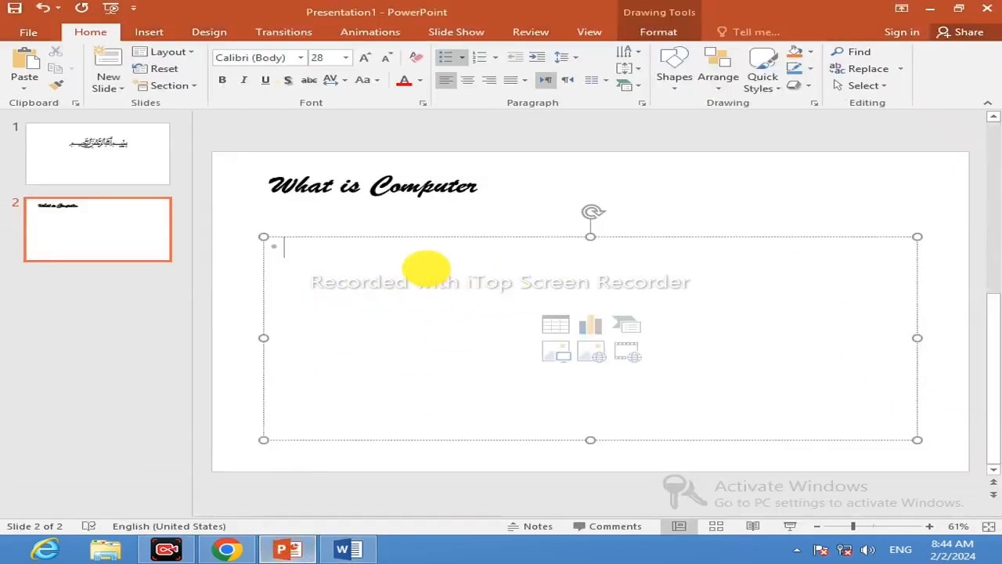
key(ctrl+v)
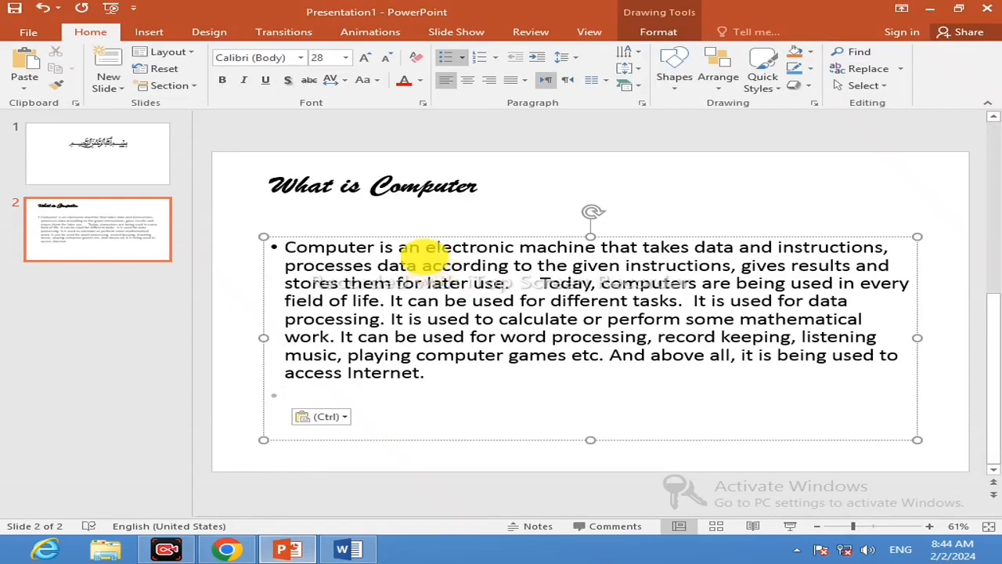
scroll(407, 258, up, 2)
scroll(404, 261, down, 2)
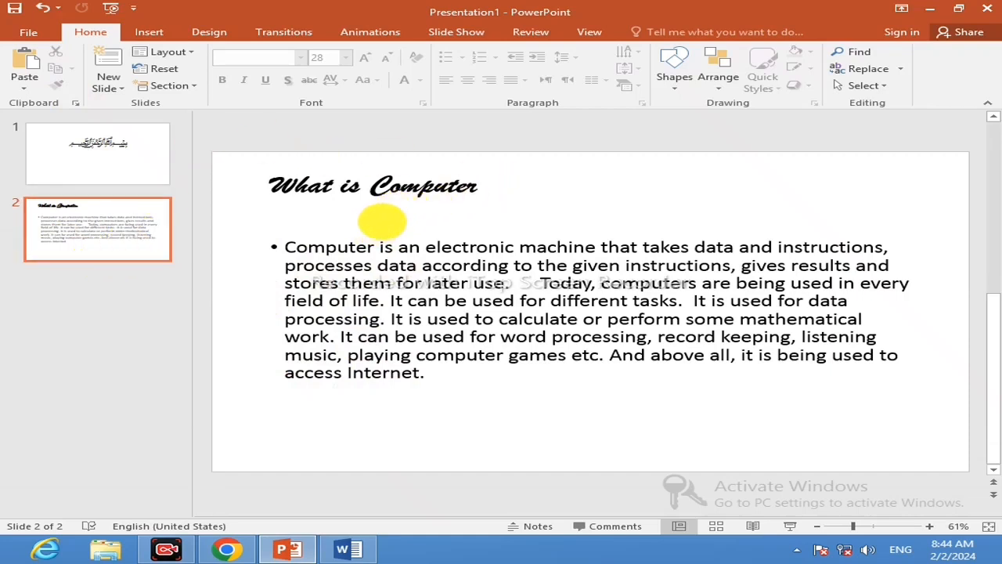
Add a third slide and paste the Word heading "What are Characteristics of Computer" into its title placeholder.
click(114, 68)
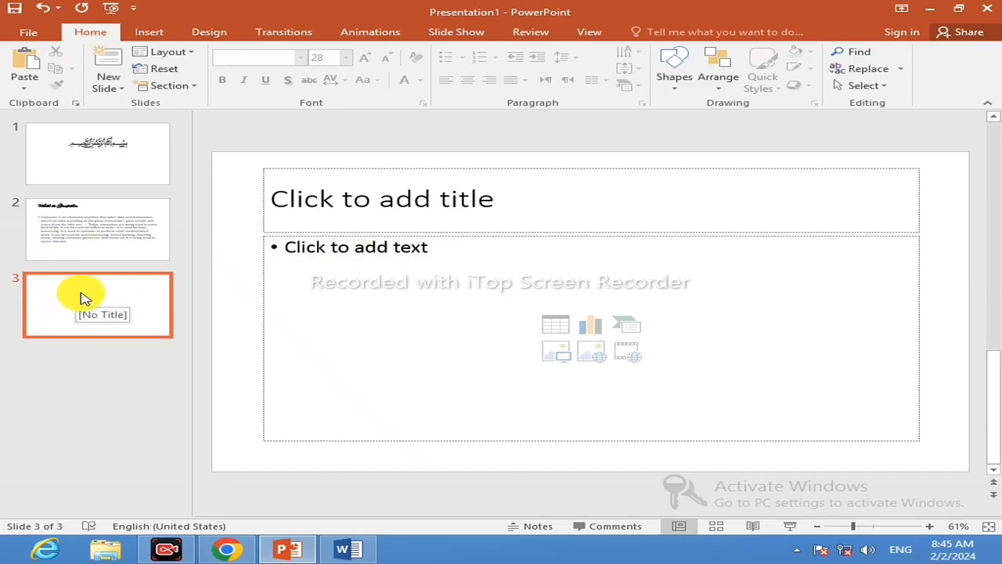
click(376, 551)
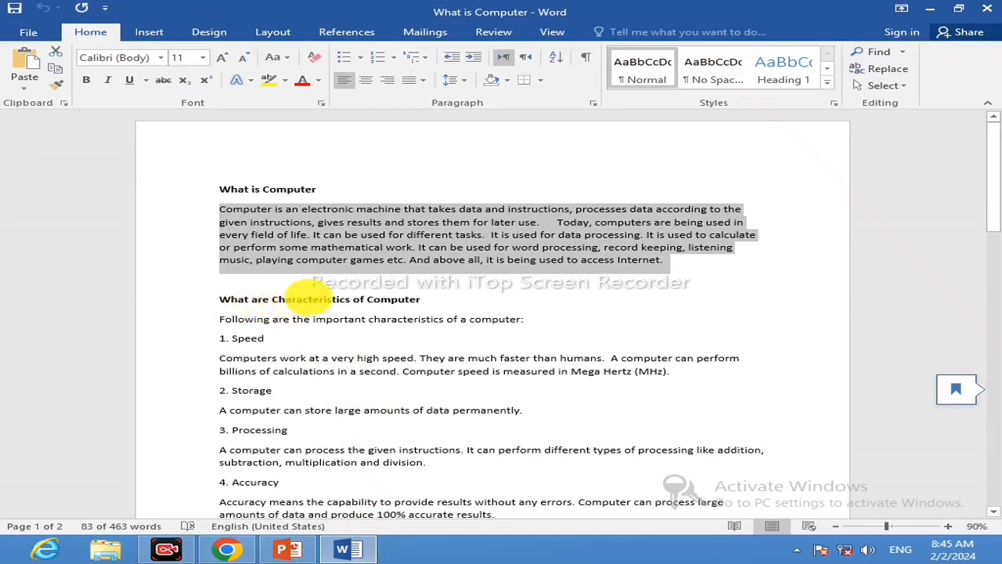
drag(219, 300, 374, 310)
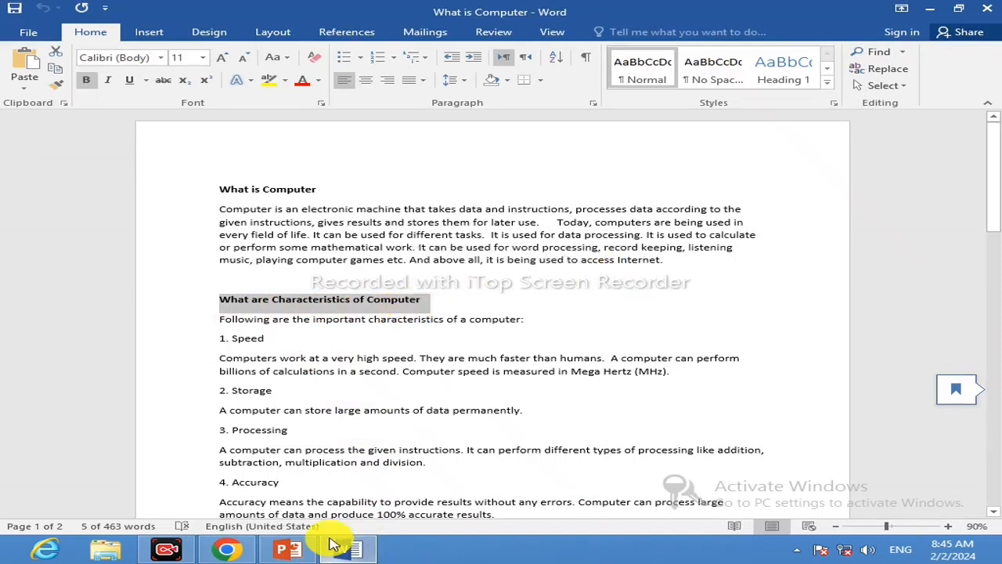
click(293, 548)
click(397, 207)
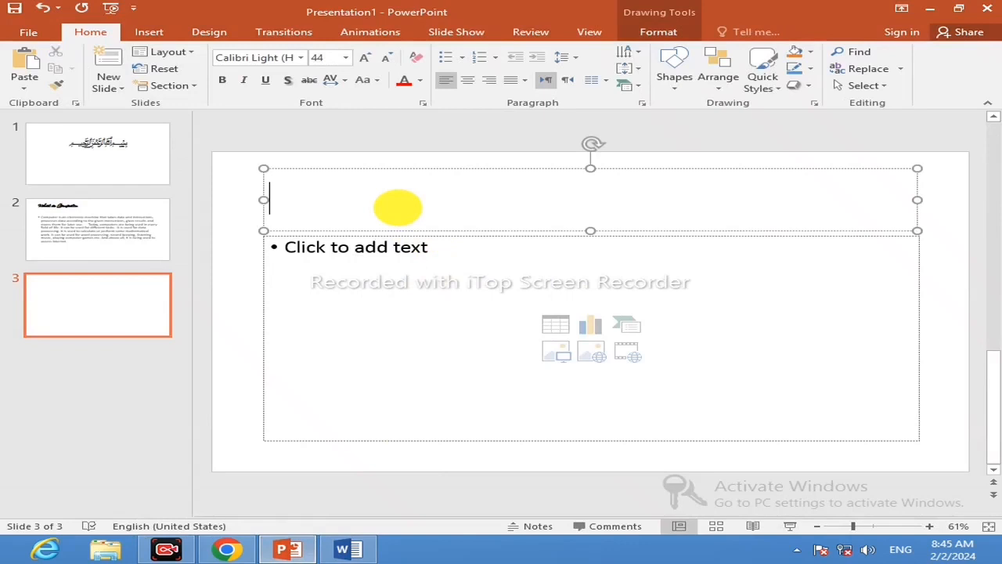
key(ctrl+v)
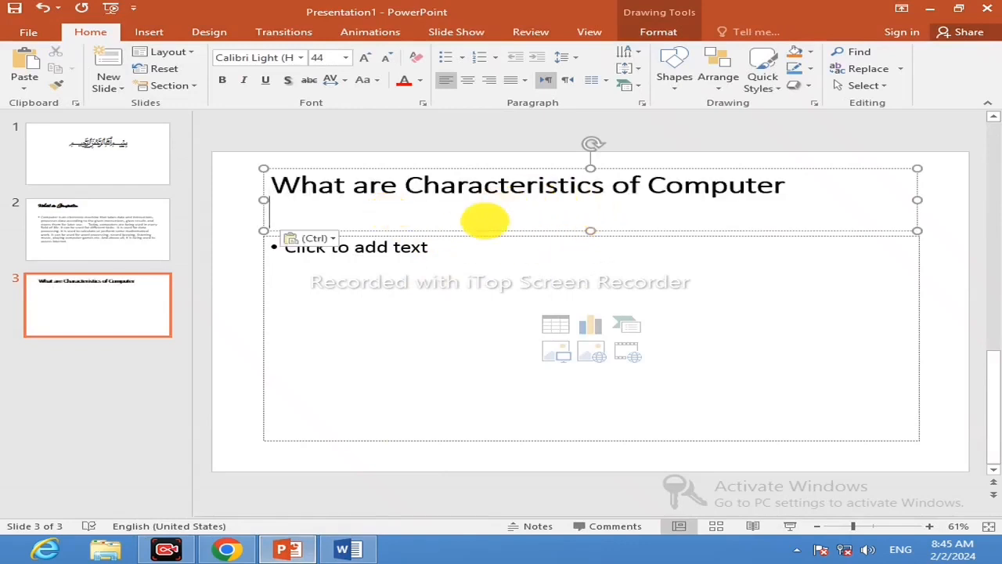
Activate the content placeholder of slide 3 and return to the list of computer characteristics in the Word document.
click(425, 248)
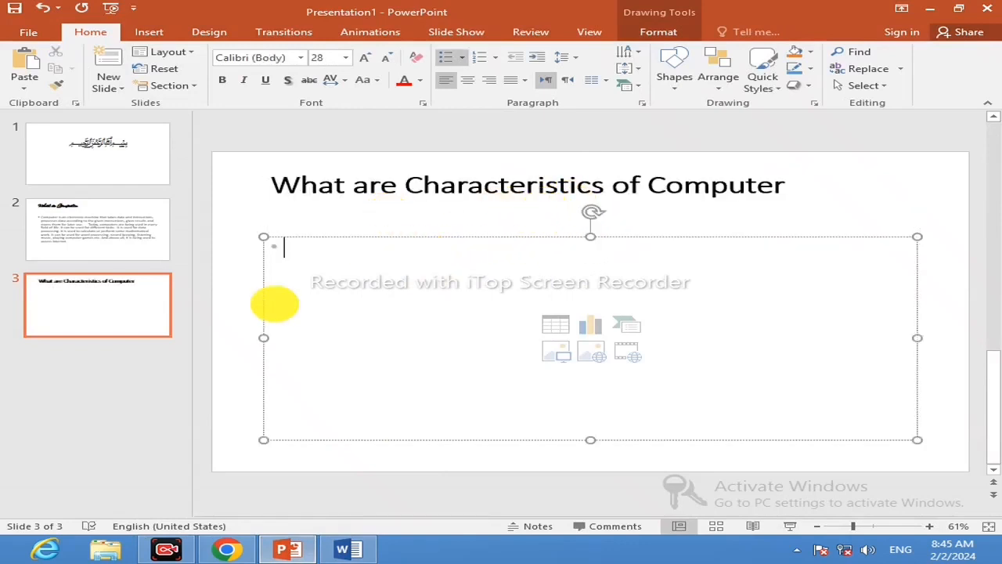
click(317, 551)
scroll(334, 413, down, 2)
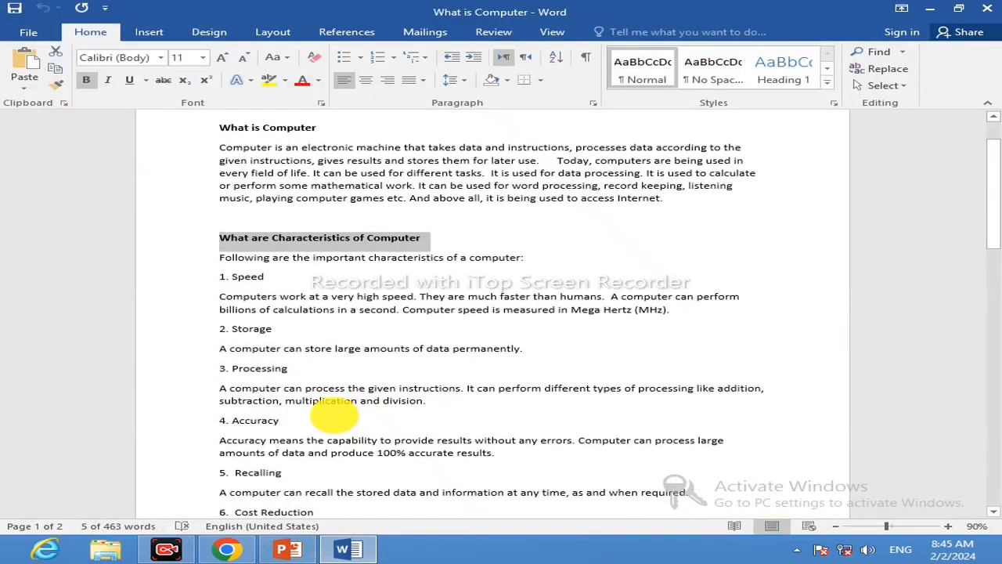
scroll(334, 416, down, 1)
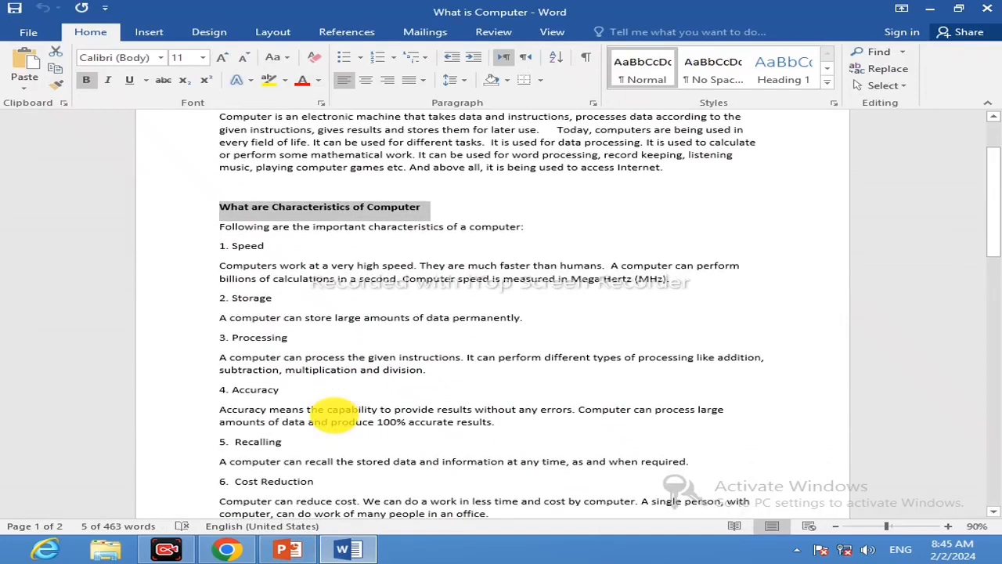
scroll(334, 423, down, 3)
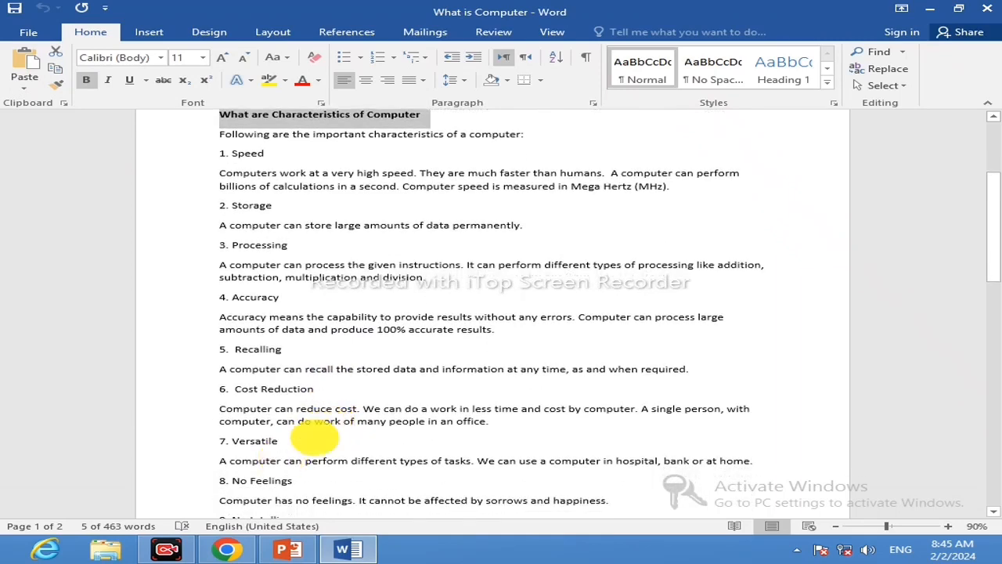
scroll(352, 304, up, 2)
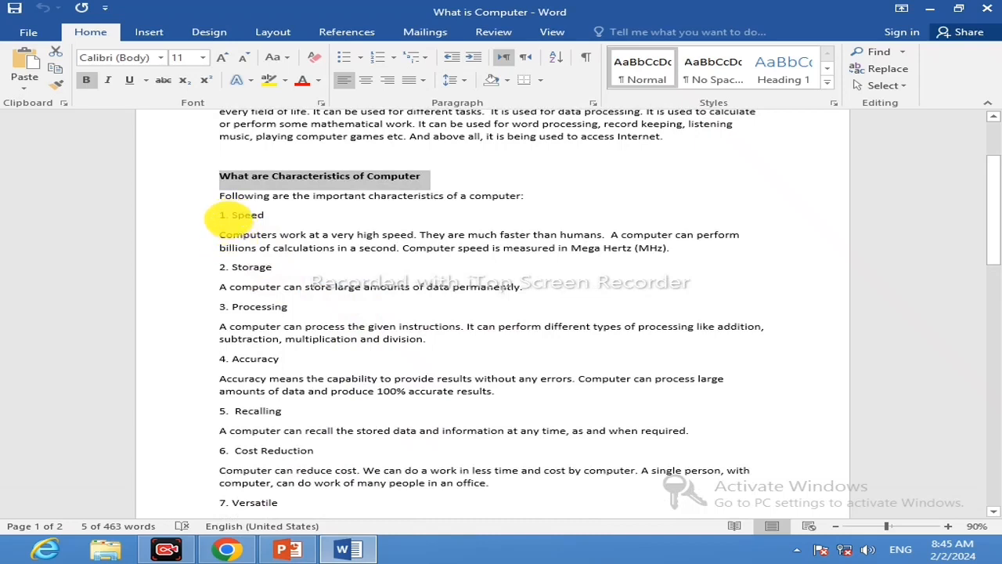
drag(219, 214, 278, 357)
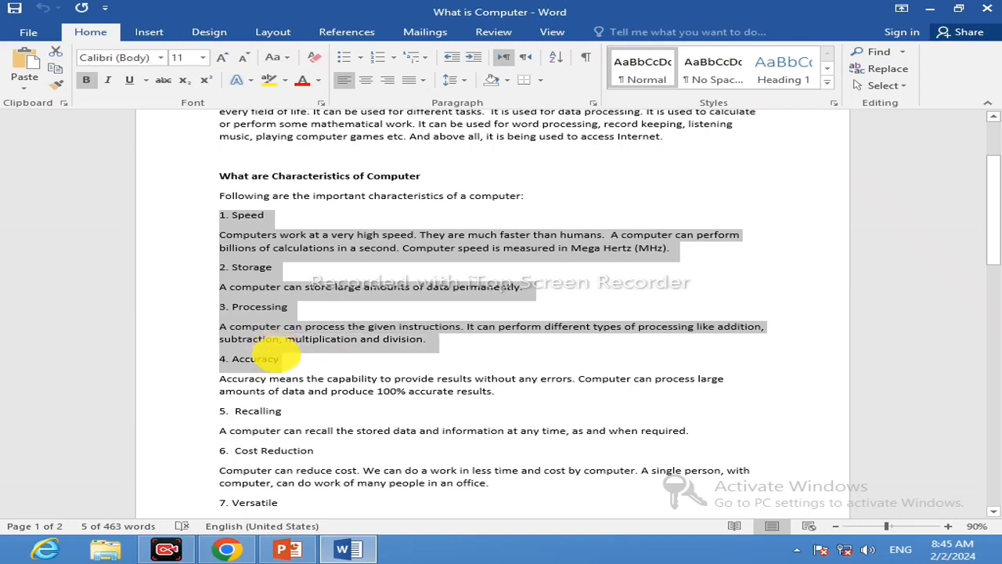
drag(303, 338, 434, 339)
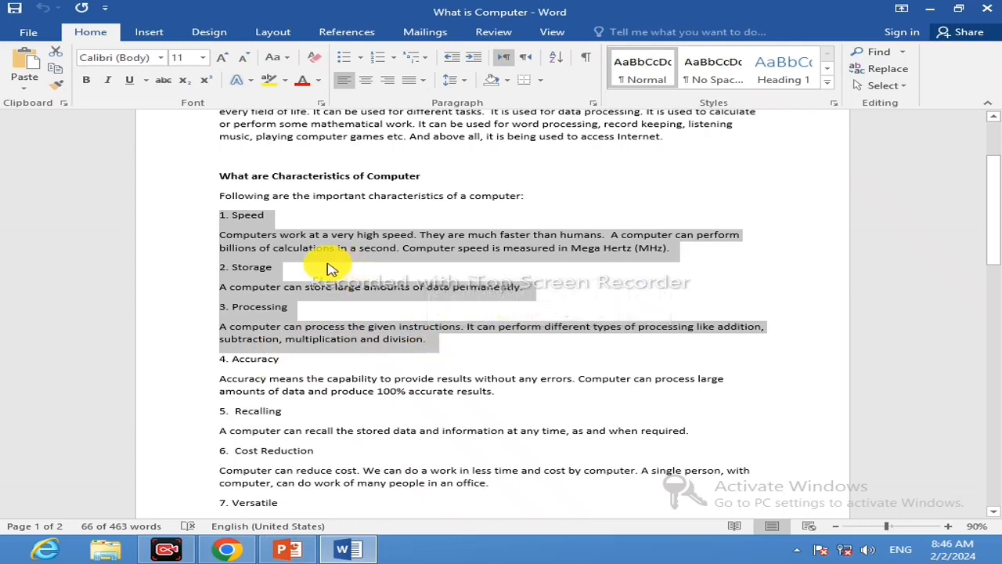
click(187, 219)
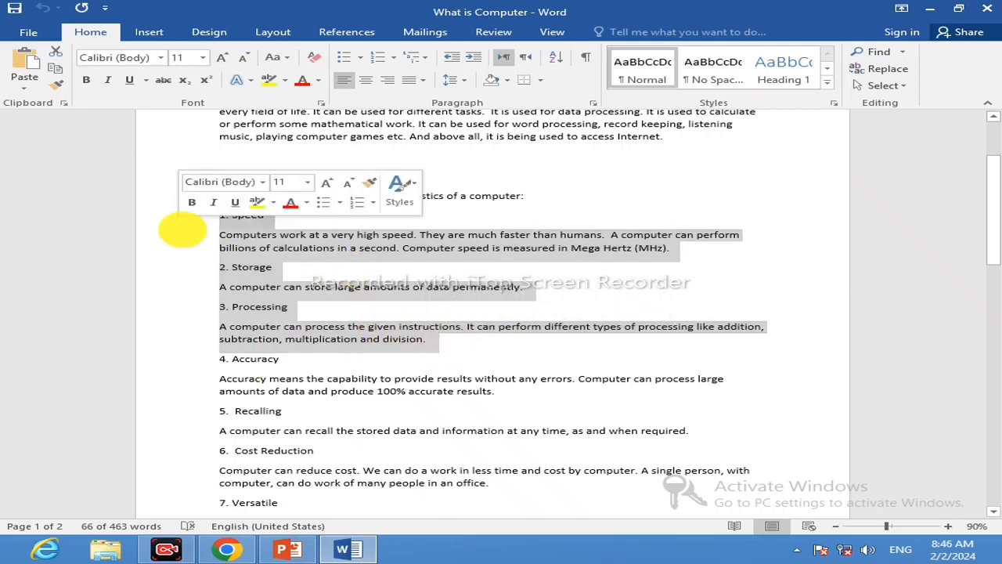
click(183, 217)
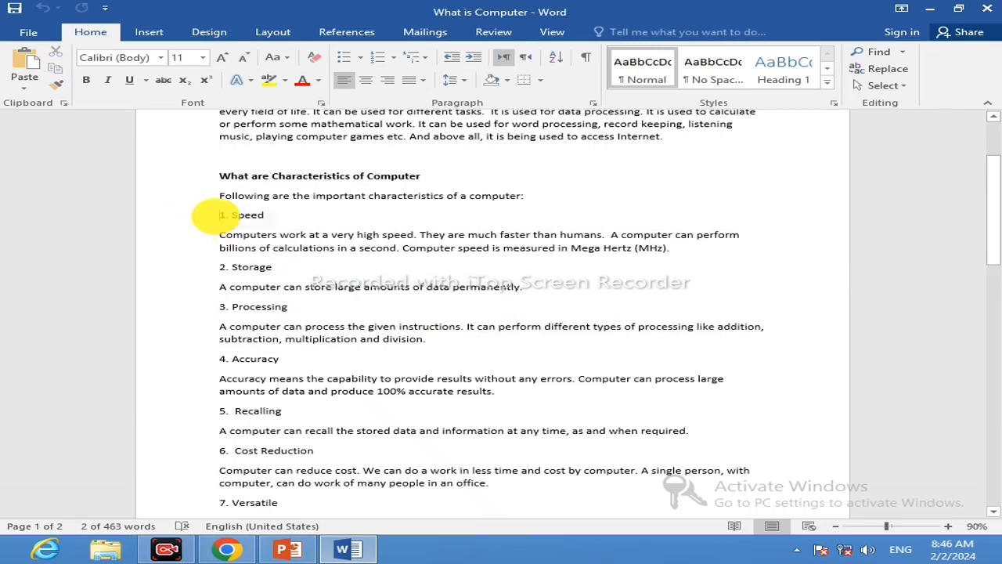
Copy all nine characteristics, from Speed to No Intelligence, out of Word and paste them into the content placeholder of slide 3.
drag(213, 215, 468, 252)
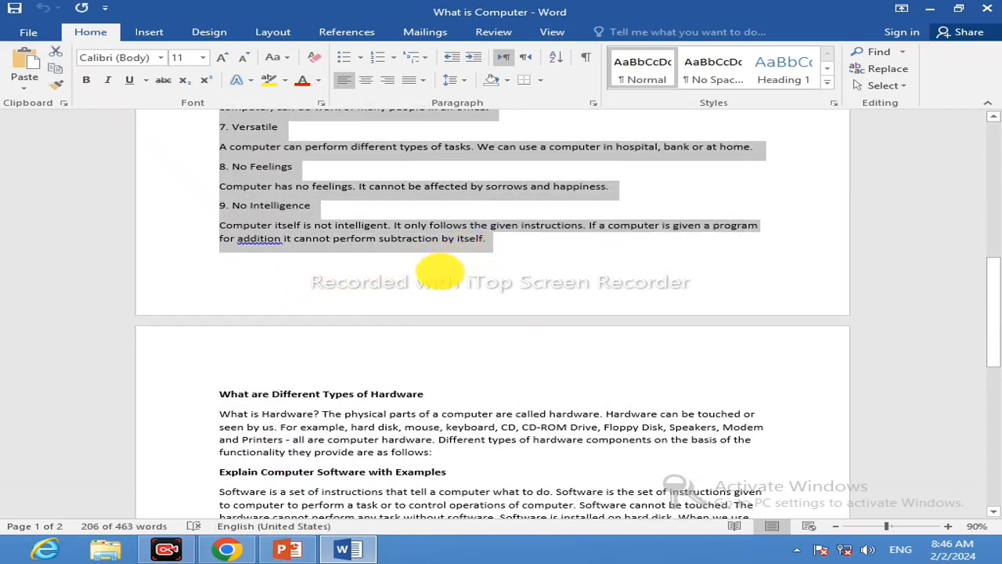
click(286, 548)
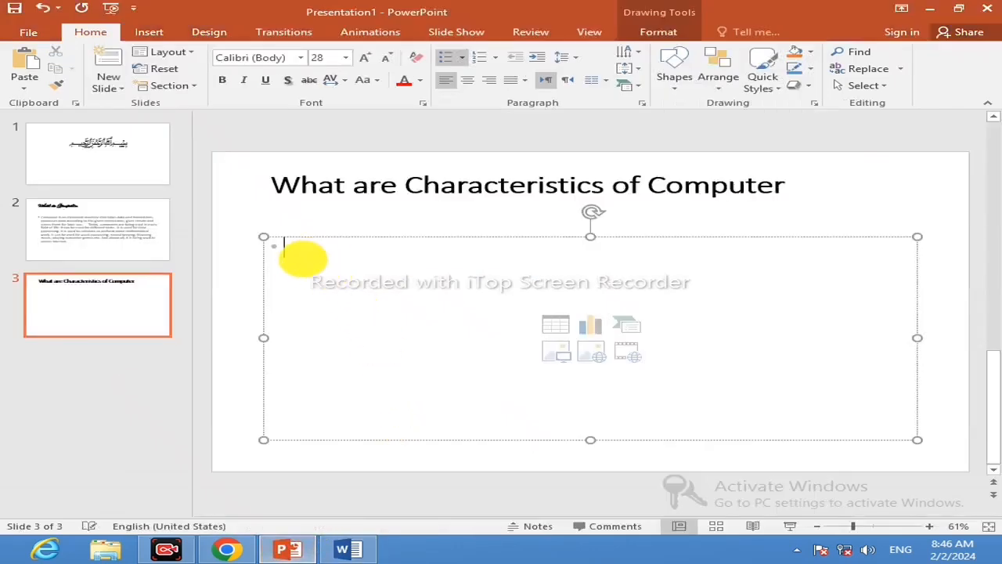
key(ctrl+v)
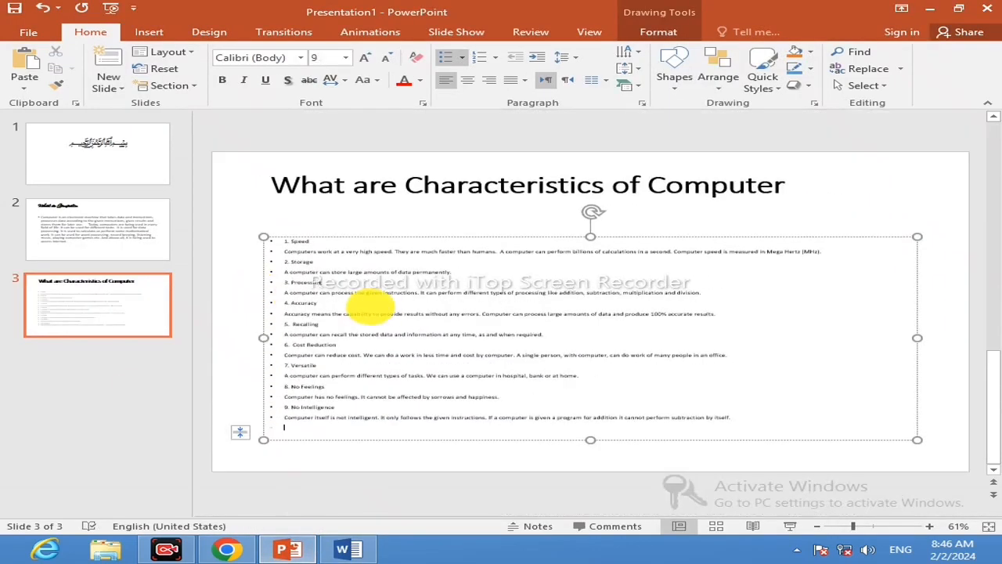
scroll(364, 314, up, 2)
scroll(363, 312, down, 2)
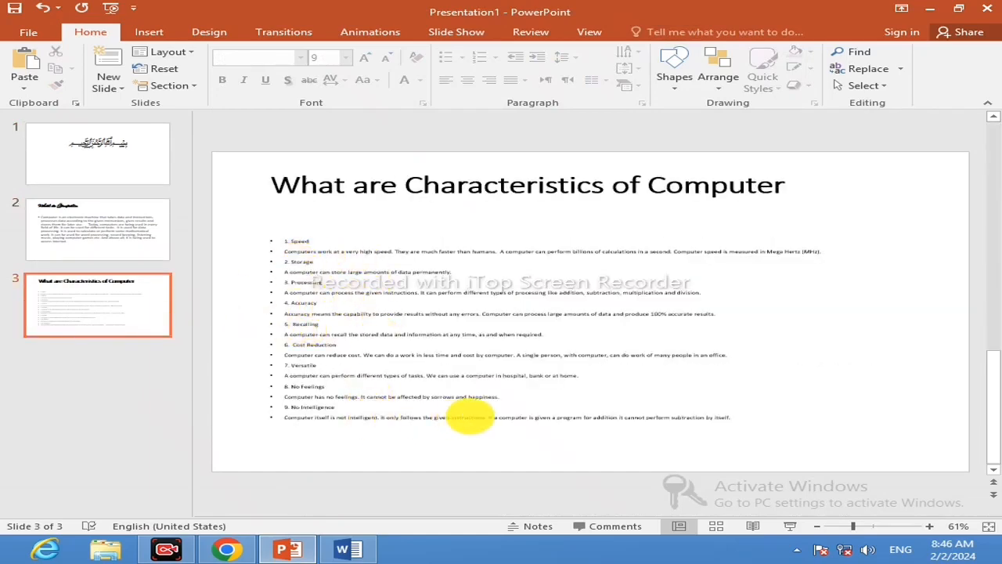
Select the characteristics text on slide 3 from the end of No Intelligence back up to the Recalling entry.
drag(738, 421, 290, 337)
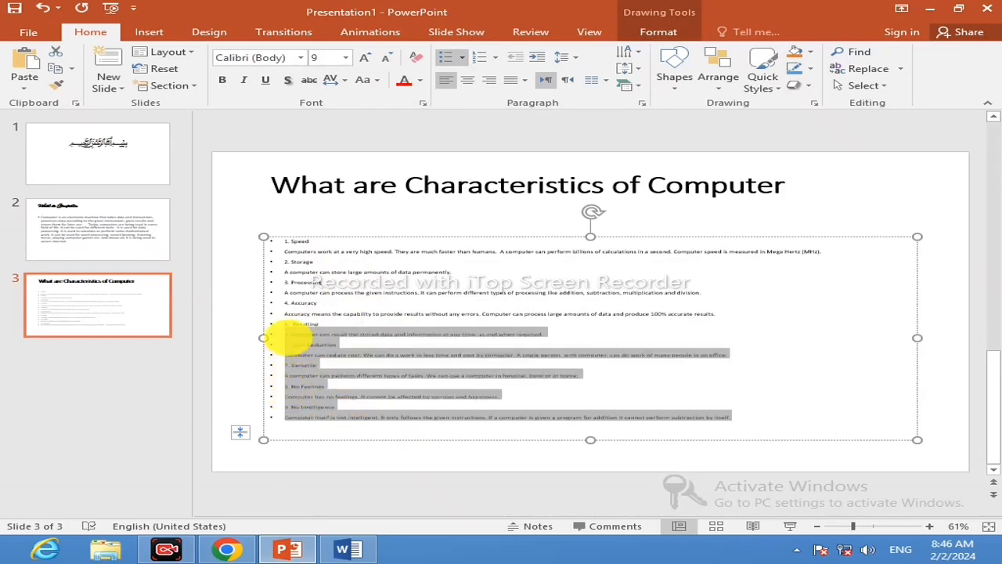